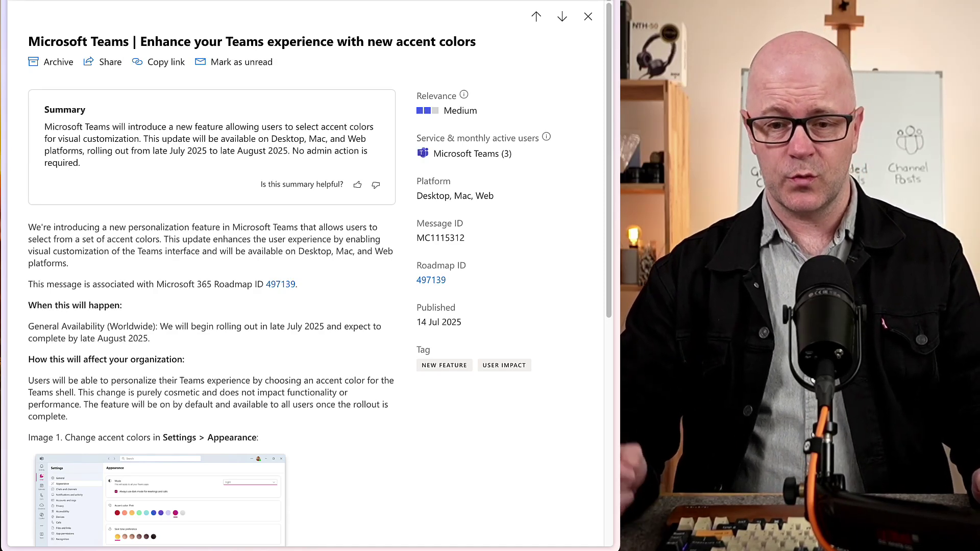
scroll(366, 425, down, 2)
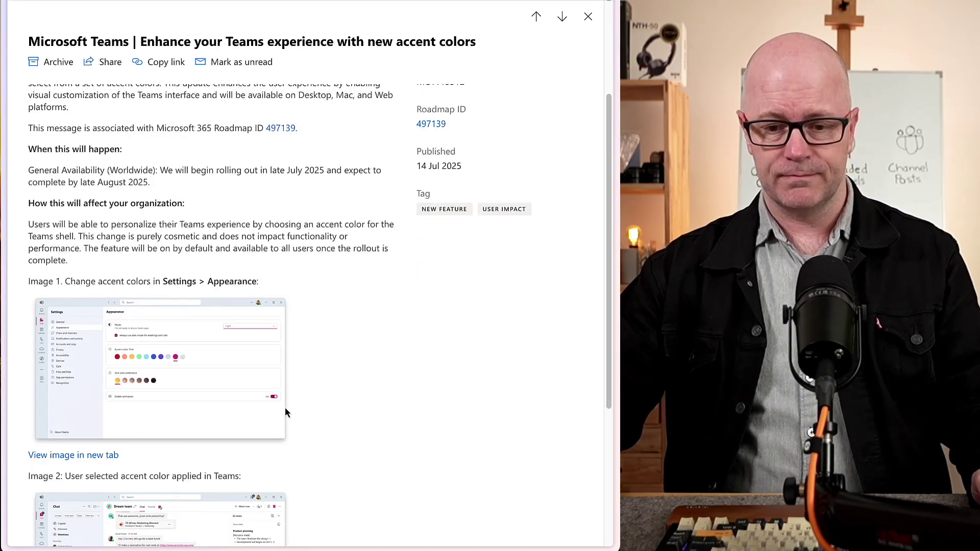
- Open the Teams Appearance settings screenshot and enlarge it to show the Pink accent colour
click(105, 455)
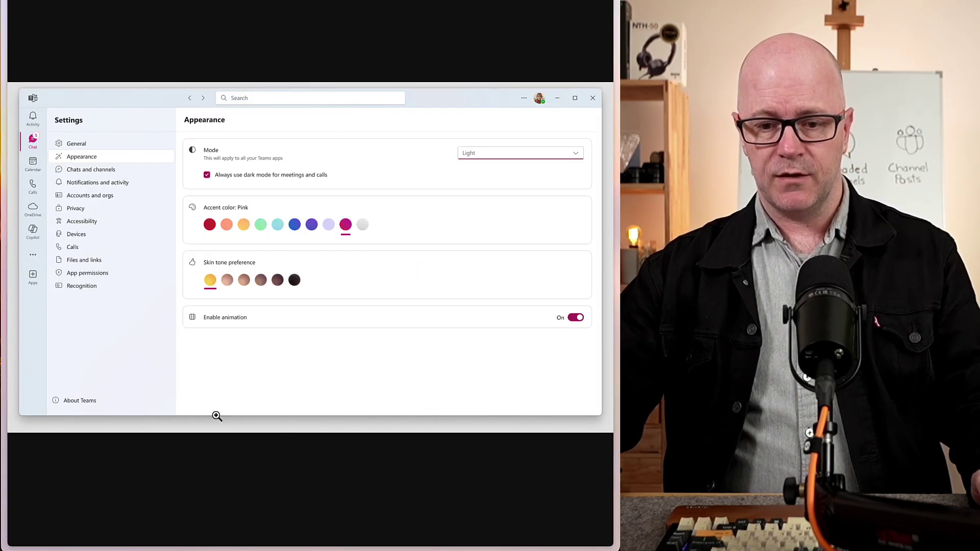
click(350, 222)
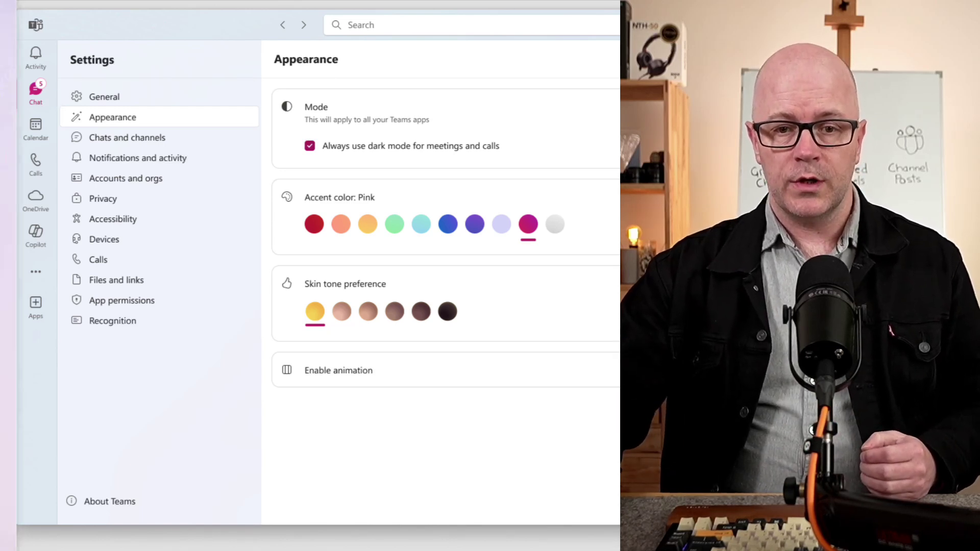
scroll(448, 327, down, 5)
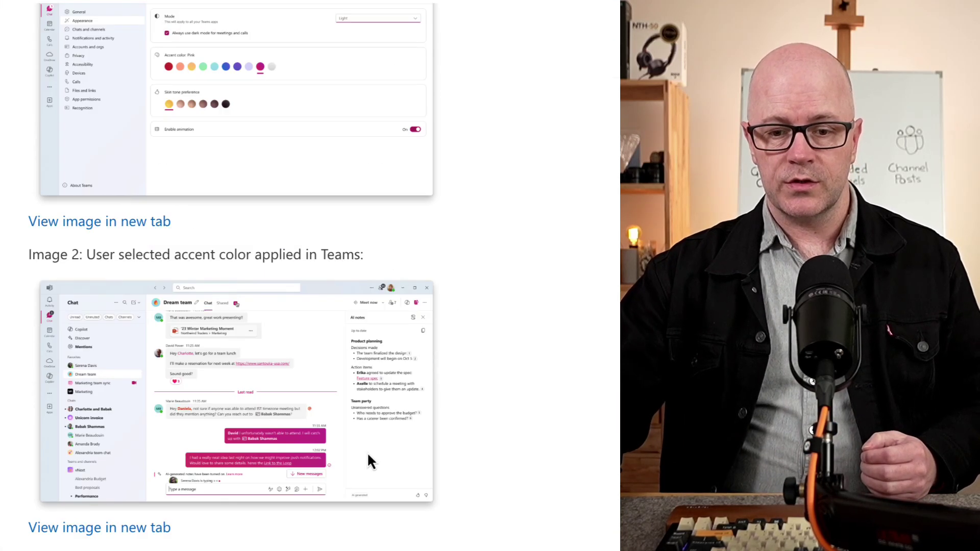
click(146, 531)
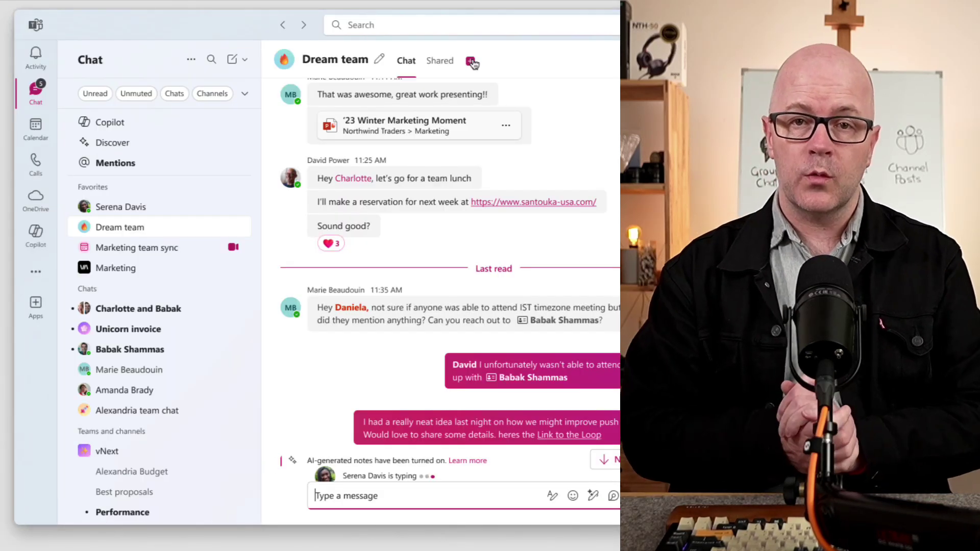
scroll(562, 261, right, 5)
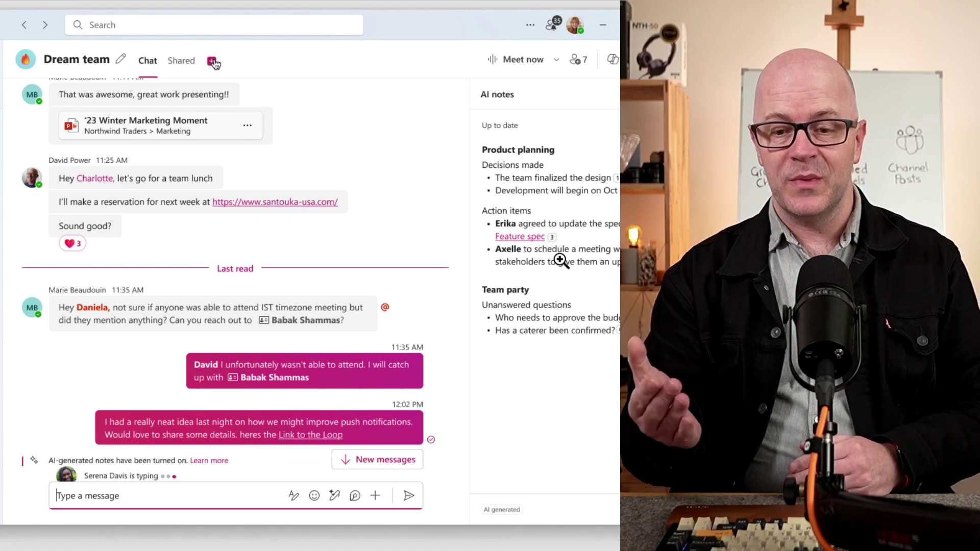
scroll(561, 261, up, 1)
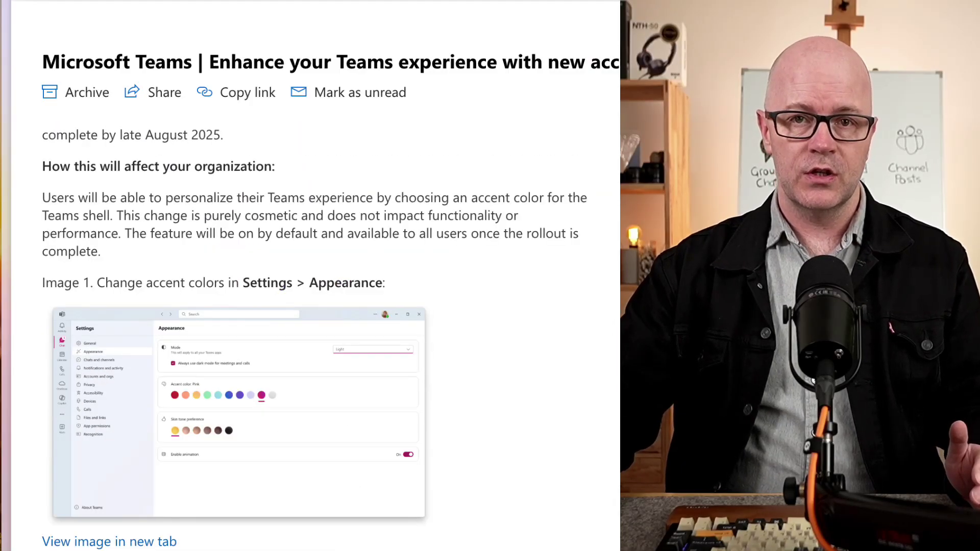
scroll(306, 268, up, 2)
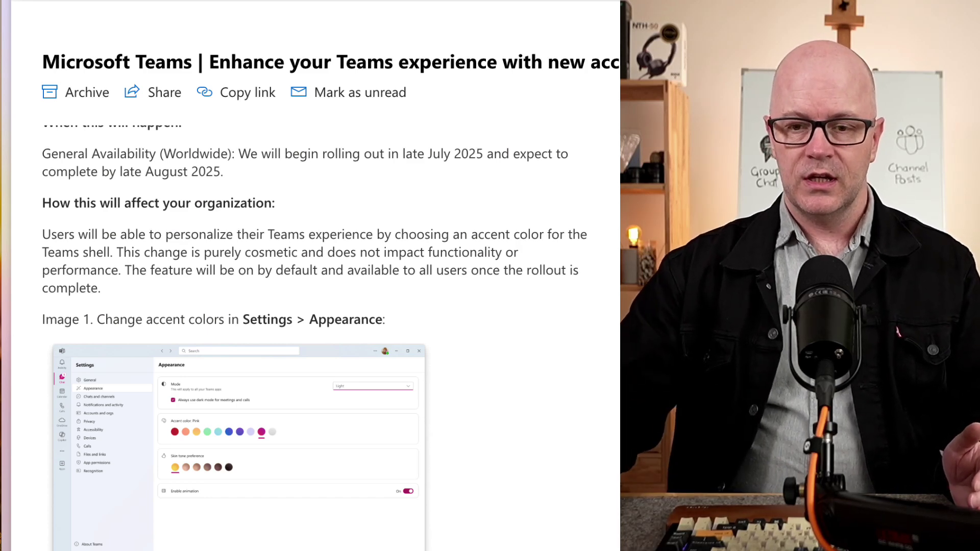
scroll(576, 518, up, 5)
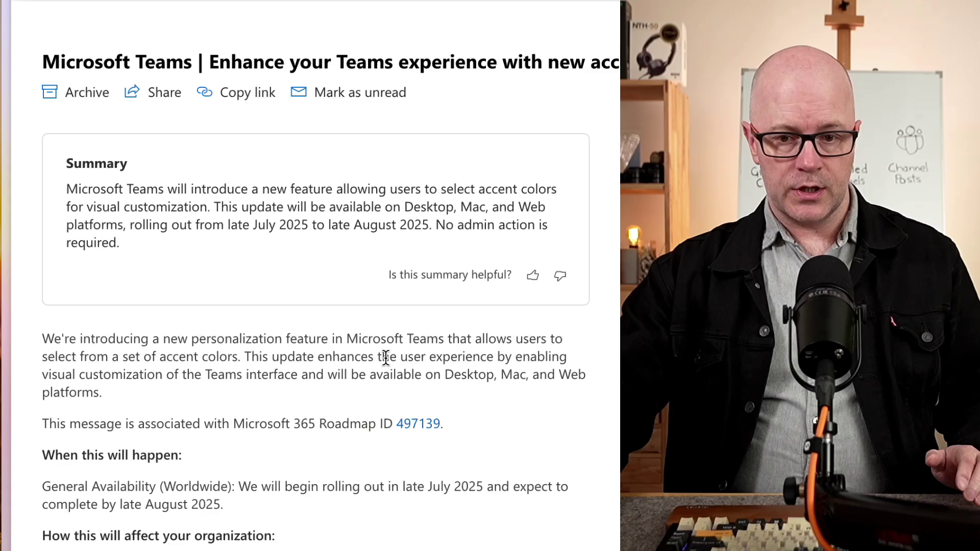
scroll(388, 364, down, 1)
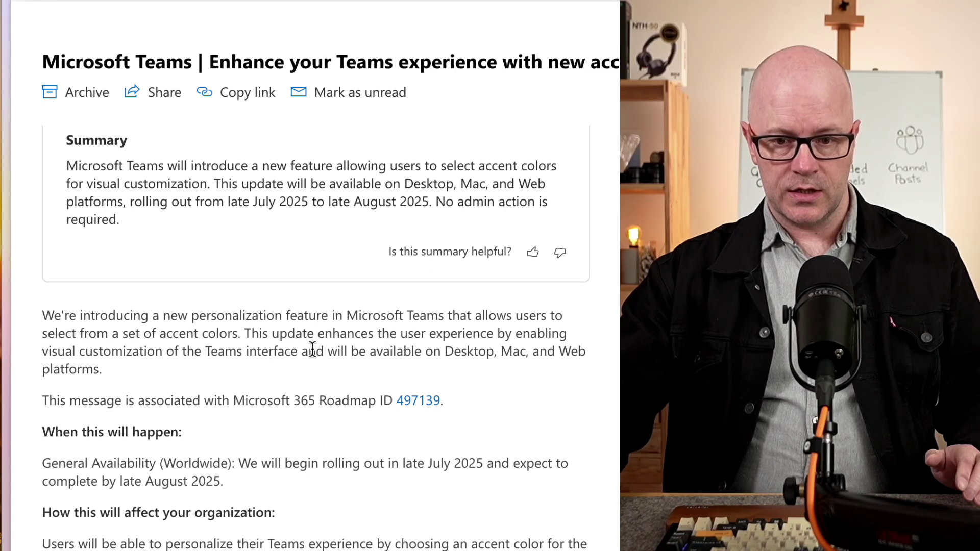
drag(239, 352, 256, 354)
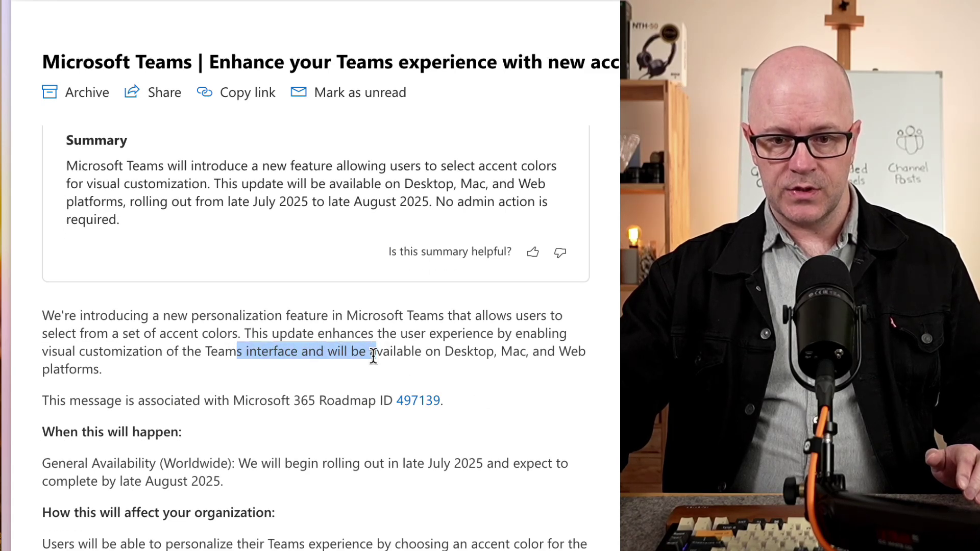
mouse_move(374, 356)
mouse_down()
mouse_move(483, 368)
mouse_move(534, 360)
mouse_up()
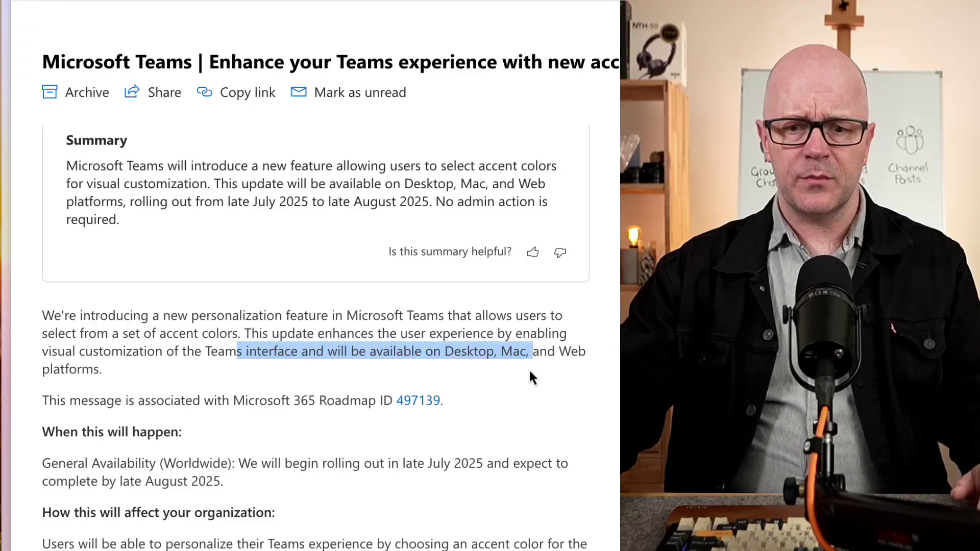
click(486, 406)
scroll(527, 412, down, 1)
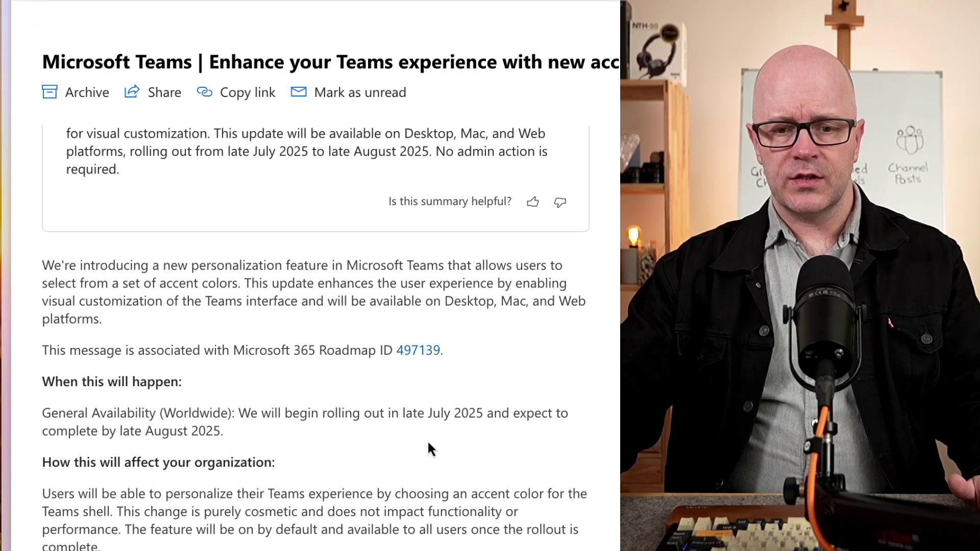